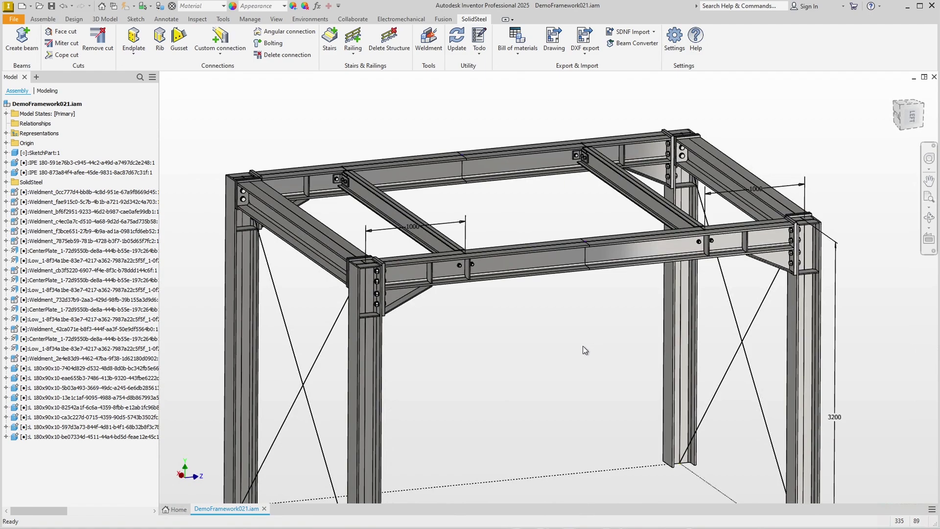
Start an SDNF export and enter the company and client names in the header
{"action": "left_click", "coordinate": [651, 34]}
{"action": "left_click", "coordinate": [636, 66]}
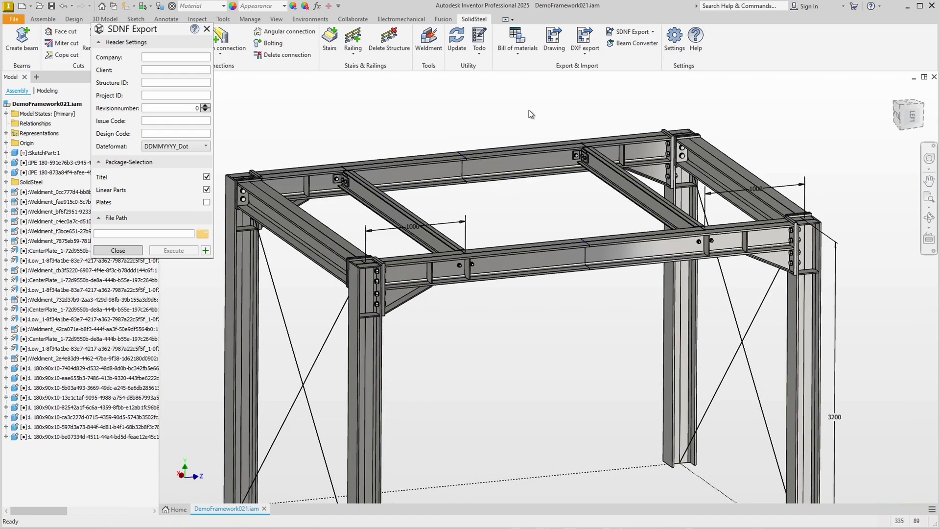
{"action": "left_click_drag", "start_coordinate": [142, 32], "coordinate": [179, 85]}
{"action": "left_click", "coordinate": [195, 109]}
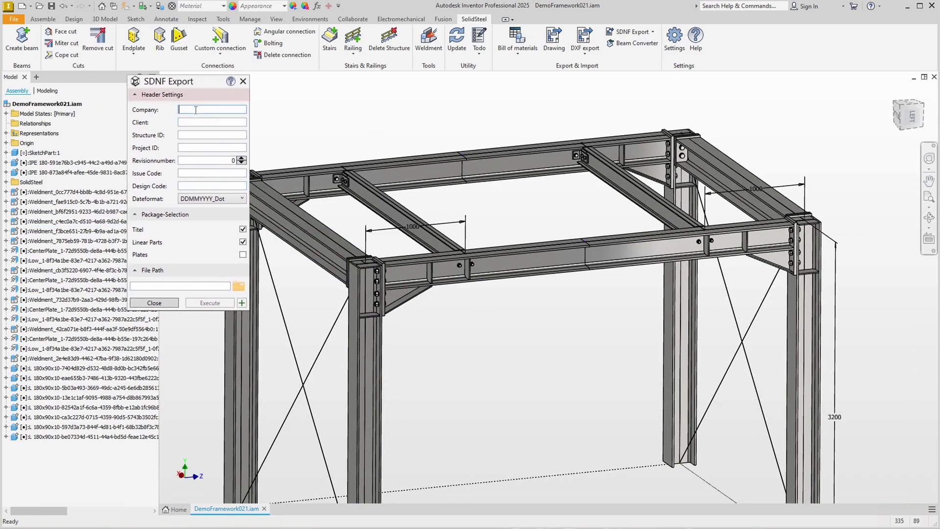
{"action": "type", "text": "Klietsch GmbH"}
{"action": "key", "text": "Tab"}
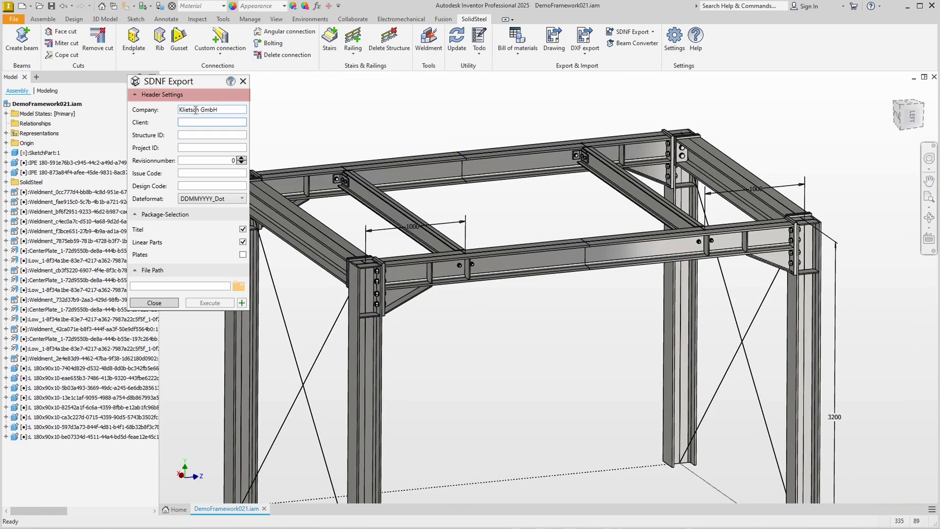
{"action": "type", "text": "Mustermann Inc"}
Set Structure ID 123456, Project ID 4711, revision 1, and Issue and Design codes 0
{"action": "key", "text": "Tab"}
{"action": "type", "text": "123456"}
{"action": "key", "text": "Tab"}
{"action": "type", "text": "4711"}
{"action": "key", "text": "Tab"}
{"action": "type", "text": "1"}
{"action": "left_click", "coordinate": [192, 172]}
{"action": "type", "text": "0"}
{"action": "left_click", "coordinate": [191, 185]}
{"action": "type", "text": "0"}
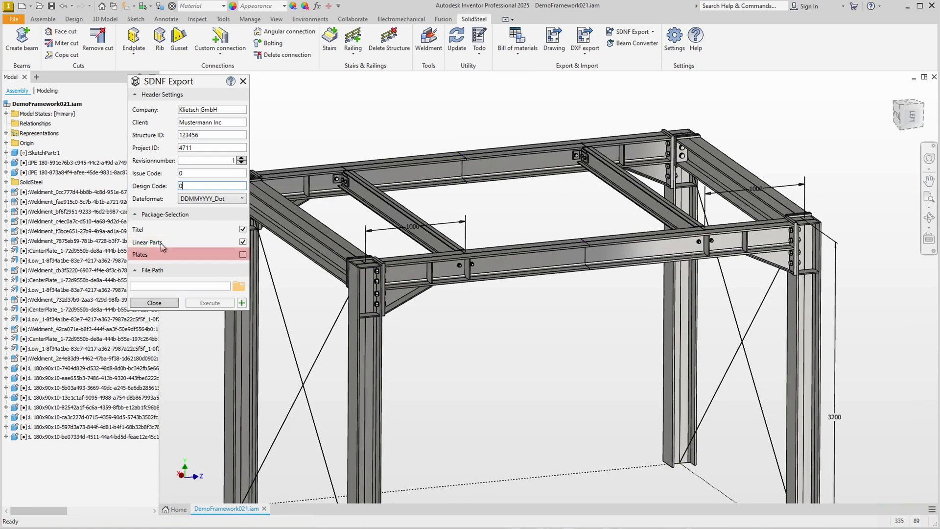
Save the SDNF file to the Desktop under the suggested name and run the export
{"action": "left_click", "coordinate": [238, 286]}
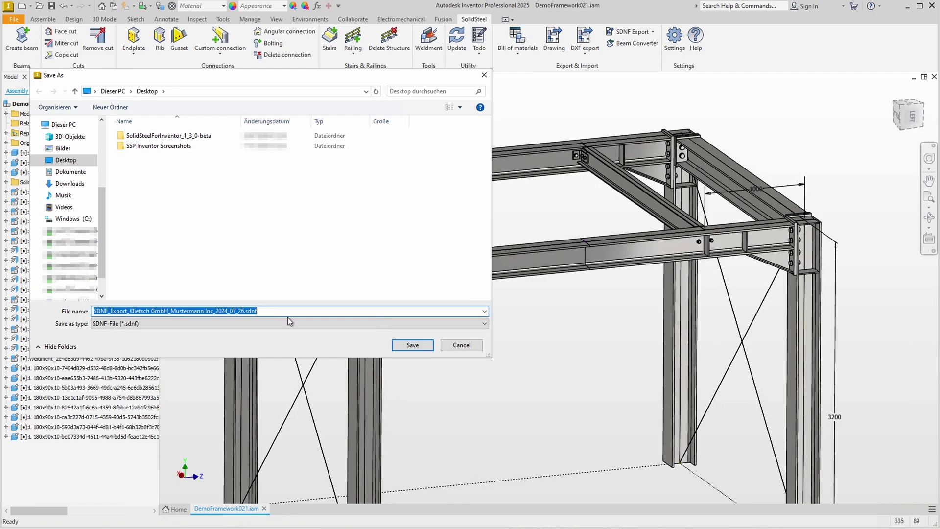
{"action": "left_click", "coordinate": [396, 346]}
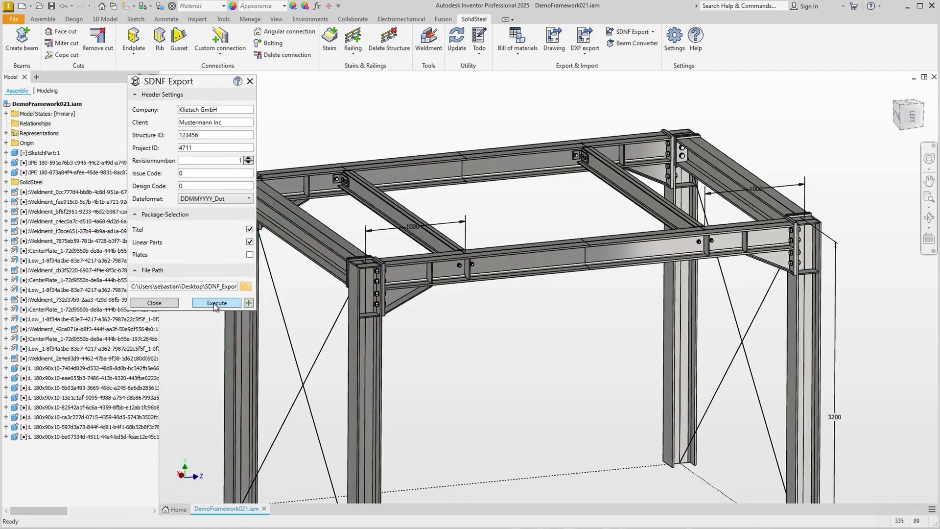
{"action": "left_click", "coordinate": [215, 303]}
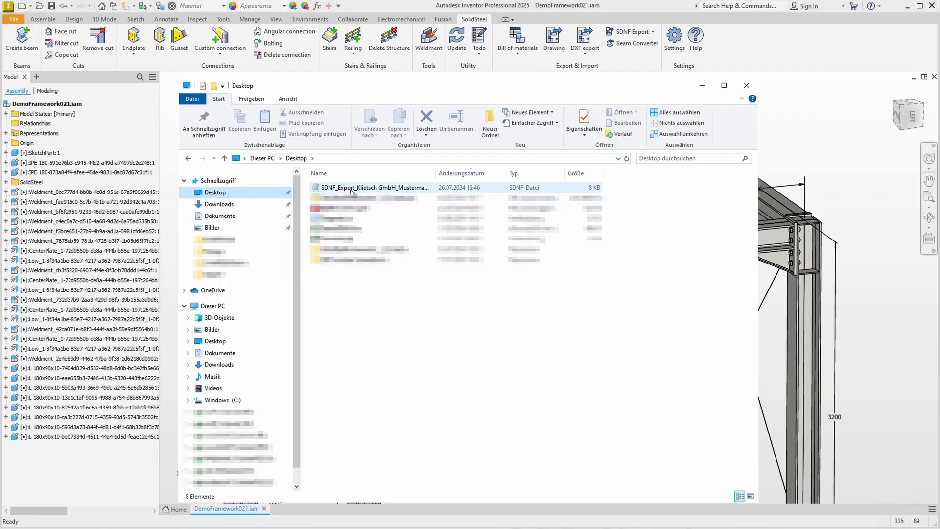
Open the SDNF_Export file from the Desktop in Notepad
{"action": "double_click", "coordinate": [381, 190]}
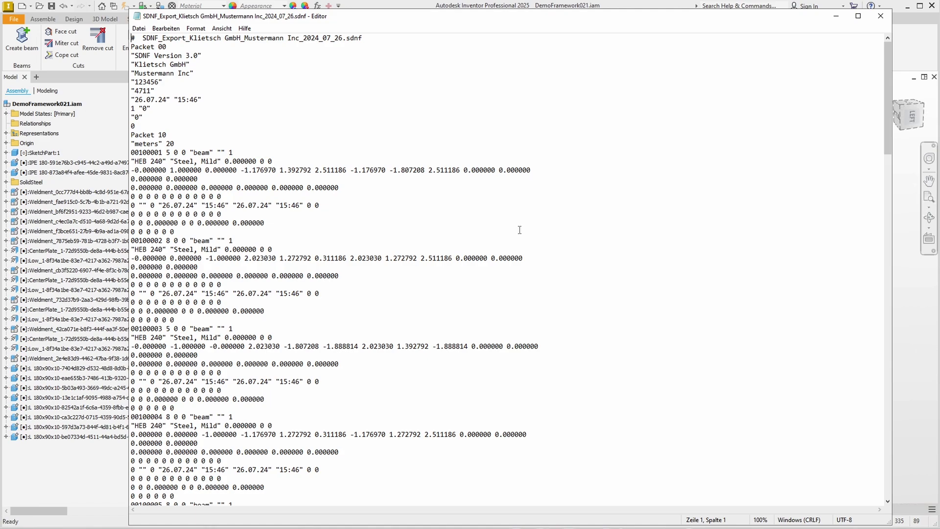
Inspect the HEB 240 beam profile lines in the SDNF file, then close Notepad
{"action": "left_click", "coordinate": [145, 162]}
{"action": "left_click", "coordinate": [137, 249]}
{"action": "left_click", "coordinate": [880, 16]}
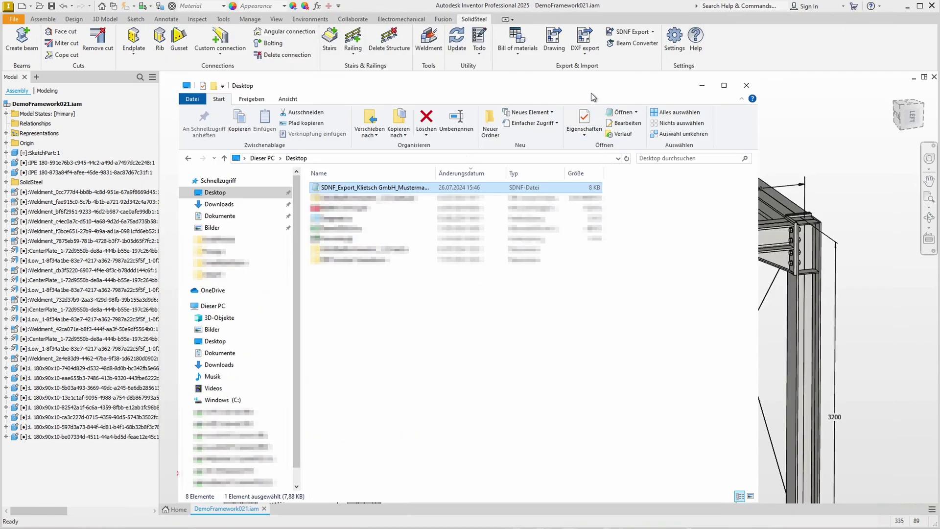
Nudge the Desktop folder window and minimize it to bring Inventor back
{"action": "left_click_drag", "start_coordinate": [591, 94], "coordinate": [593, 85]}
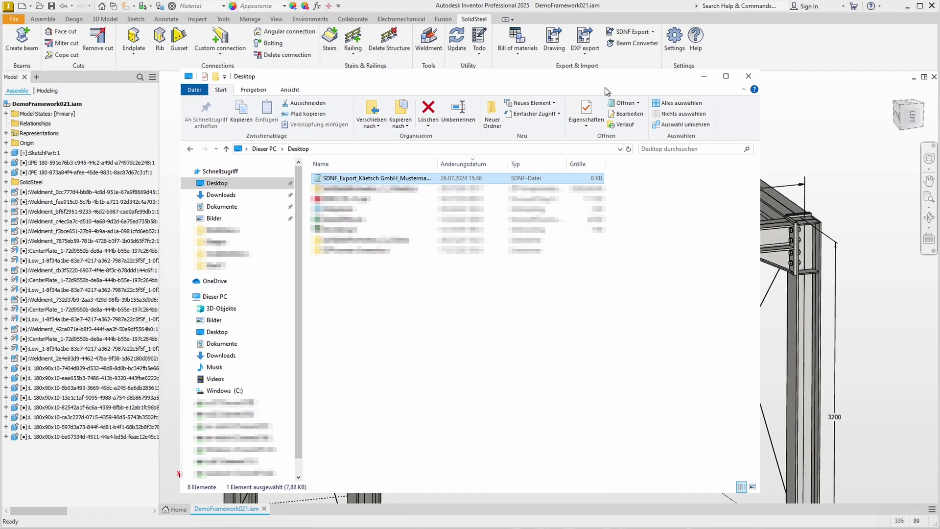
{"action": "left_click", "coordinate": [705, 77]}
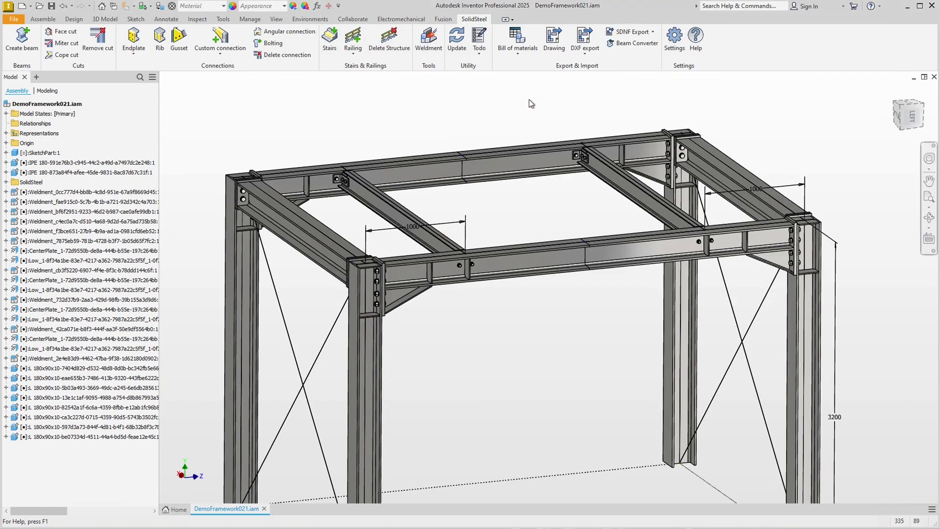
Re-import the Desktop SDNF file with only Changed ticked in the ToDo-Manager settings
{"action": "left_click", "coordinate": [236, 112]}
{"action": "left_click", "coordinate": [178, 156]}
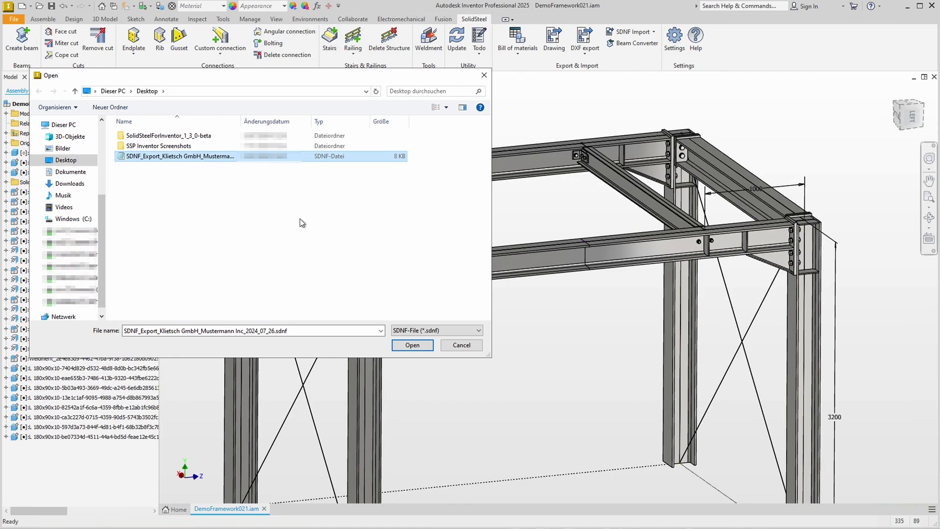
{"action": "left_click", "coordinate": [401, 346]}
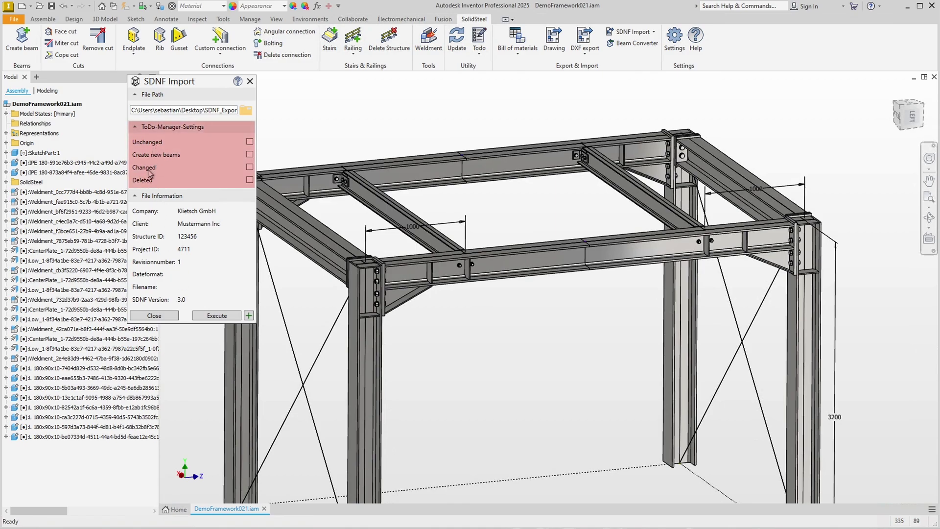
{"action": "left_click", "coordinate": [250, 168]}
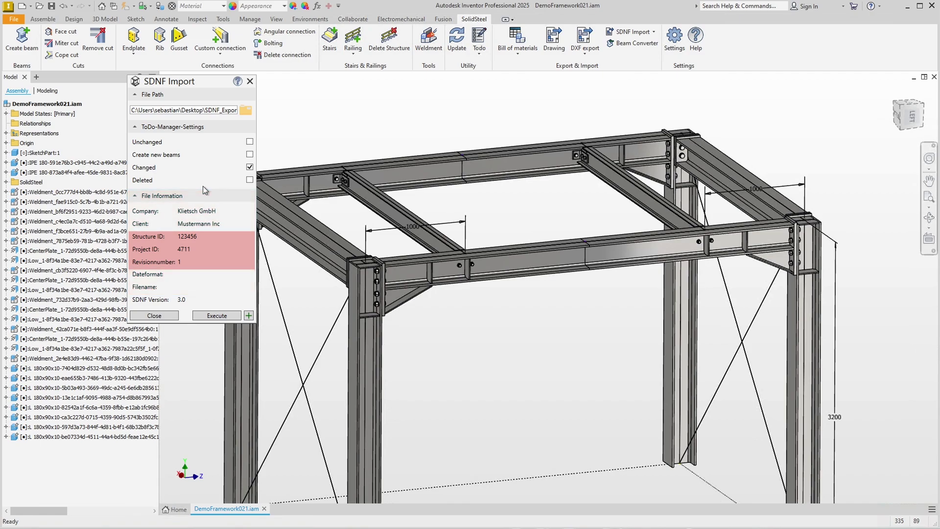
{"action": "left_click", "coordinate": [217, 316]}
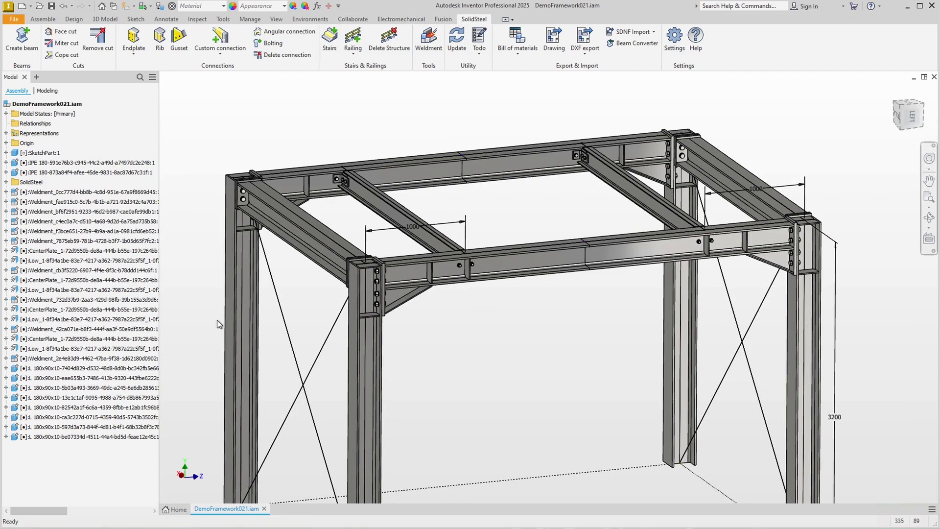
Show the Todo list, expand SDNF Changed Beam, and highlight the first IPE 180 beam
{"action": "left_click", "coordinate": [479, 40]}
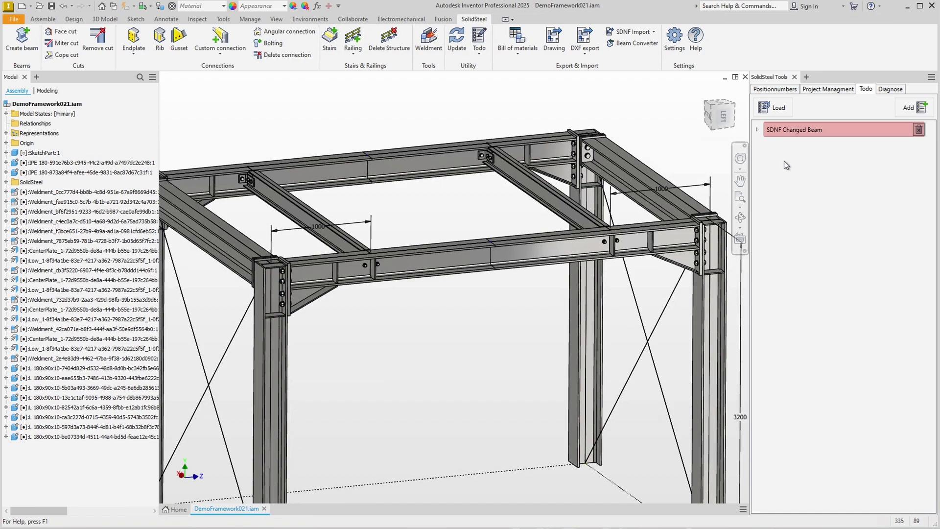
{"action": "left_click", "coordinate": [758, 130]}
{"action": "left_click", "coordinate": [795, 164]}
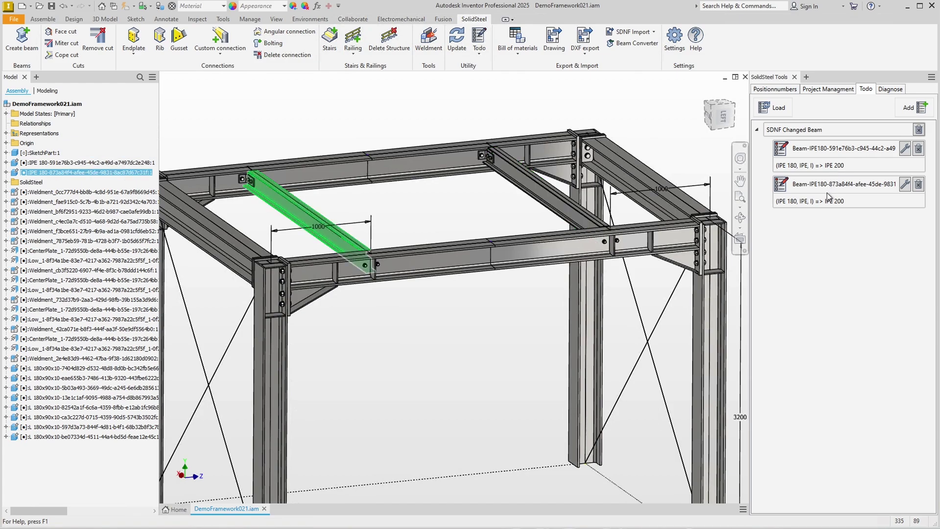
Change the first flagged beam from IPE 180 to IPE 200
{"action": "right_click", "coordinate": [819, 163]}
{"action": "left_click", "coordinate": [851, 169]}
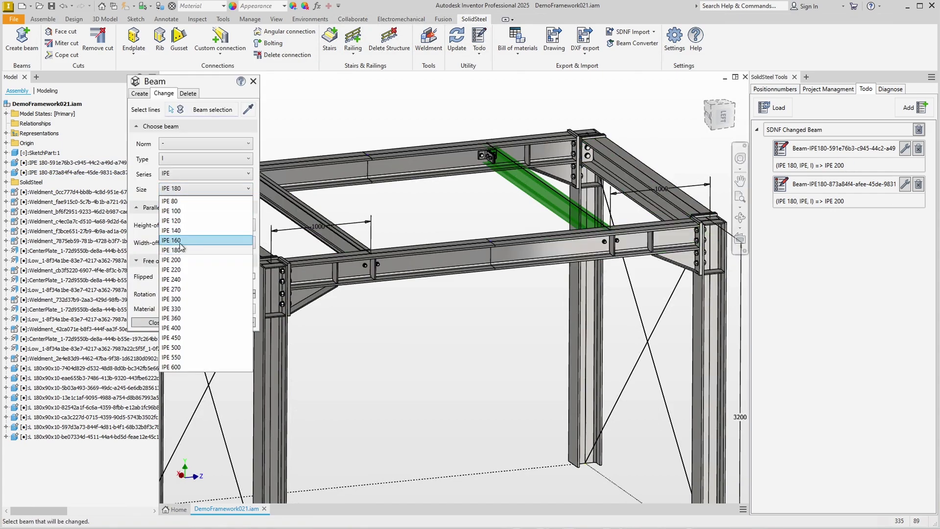
{"action": "left_click", "coordinate": [170, 260]}
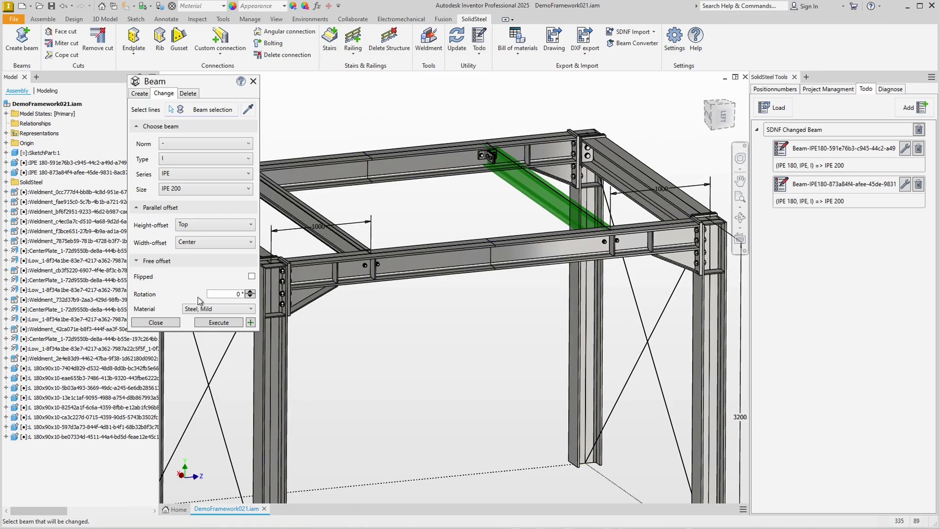
{"action": "left_click", "coordinate": [233, 326]}
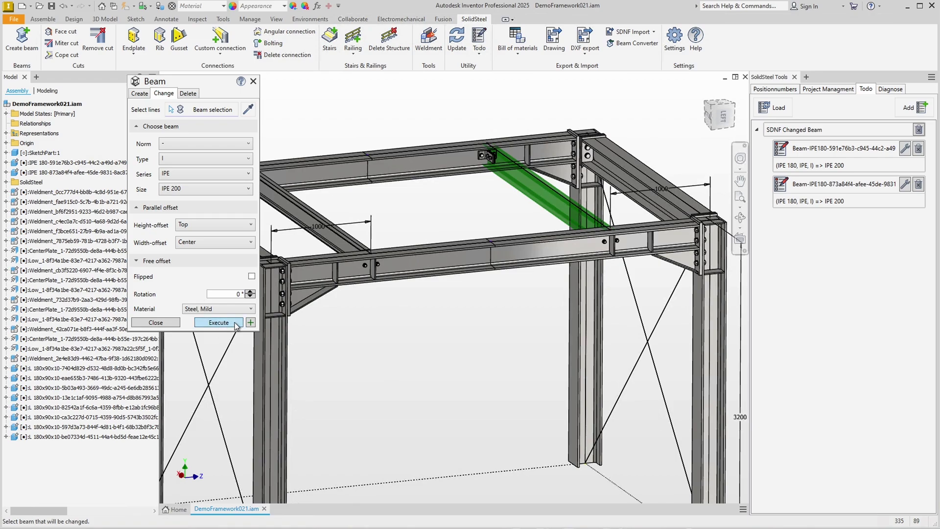
Change the second flagged beam from IPE 180 to IPE 200
{"action": "right_click", "coordinate": [827, 188]}
{"action": "left_click", "coordinate": [851, 194]}
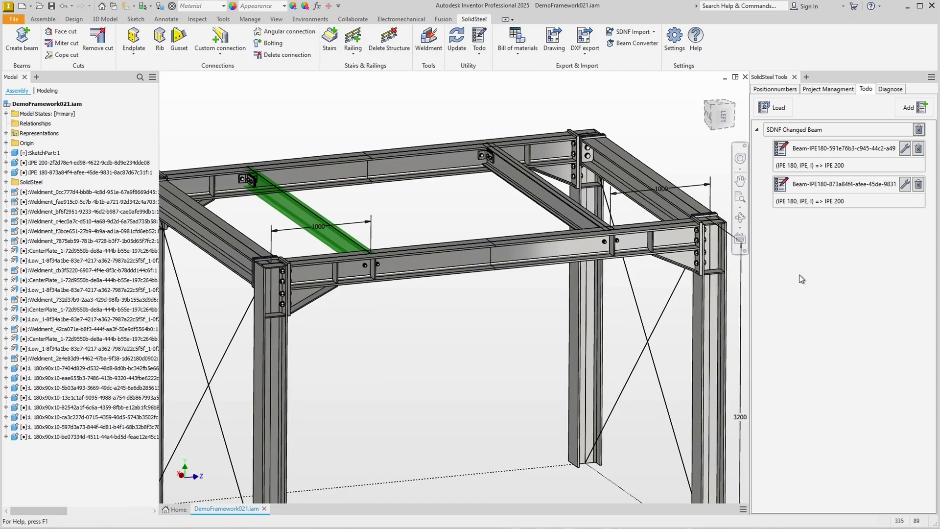
{"action": "left_click", "coordinate": [196, 189]}
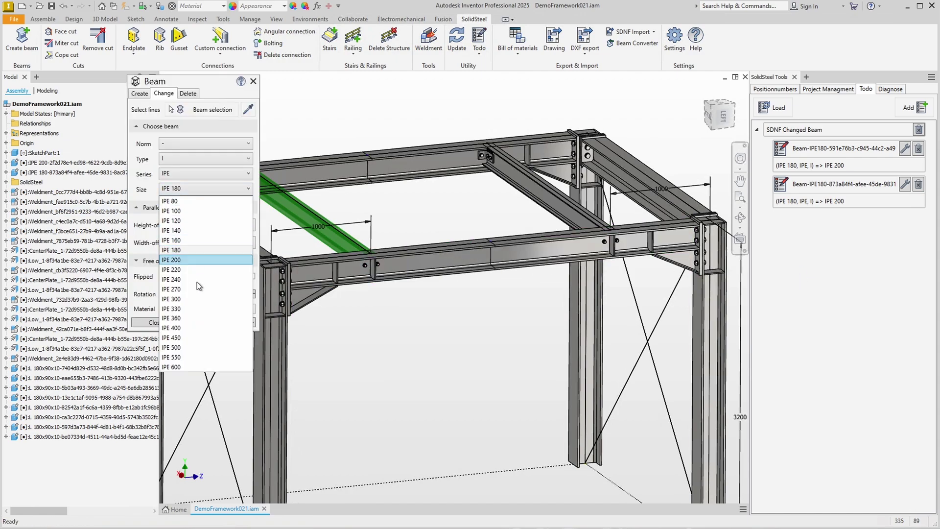
{"action": "left_click", "coordinate": [177, 260]}
{"action": "left_click", "coordinate": [220, 324]}
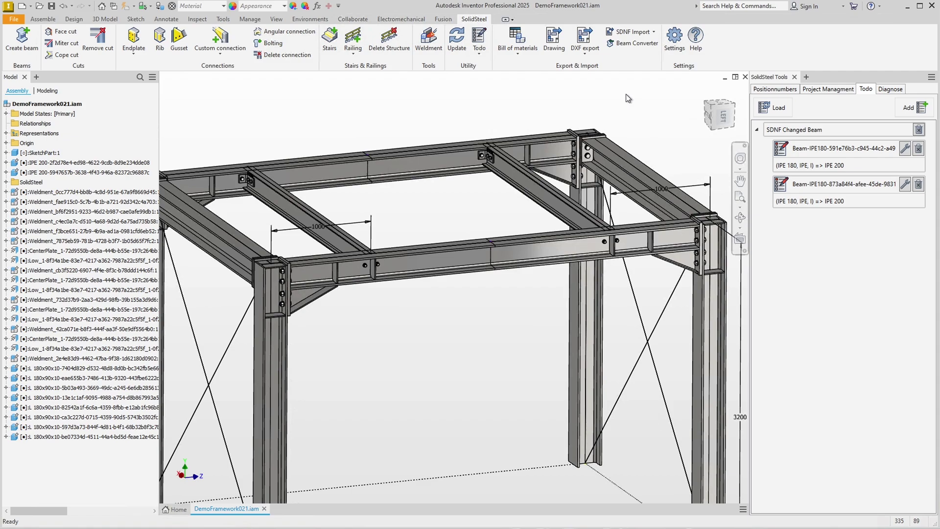
Update the frame and inspect the angle plate at the beam connection
{"action": "left_click", "coordinate": [457, 39]}
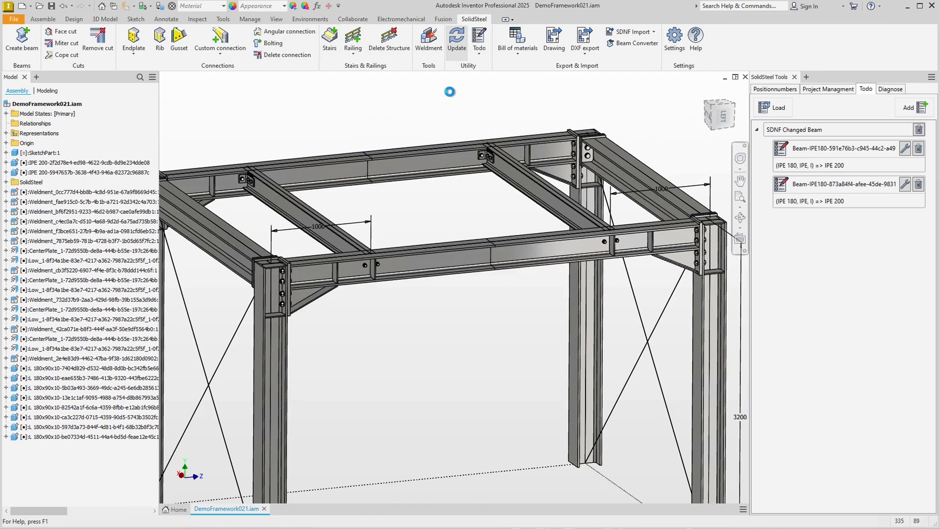
{"action": "scroll", "coordinate": [487, 157], "scroll_direction": "down", "scroll_amount": 5}
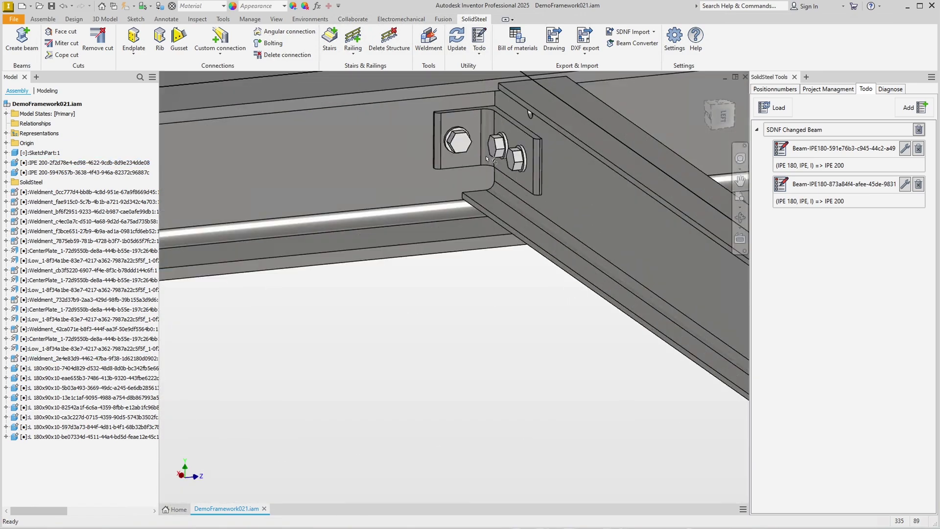
{"action": "left_click", "coordinate": [488, 158]}
{"action": "scroll", "coordinate": [487, 158], "scroll_direction": "up", "scroll_amount": 5}
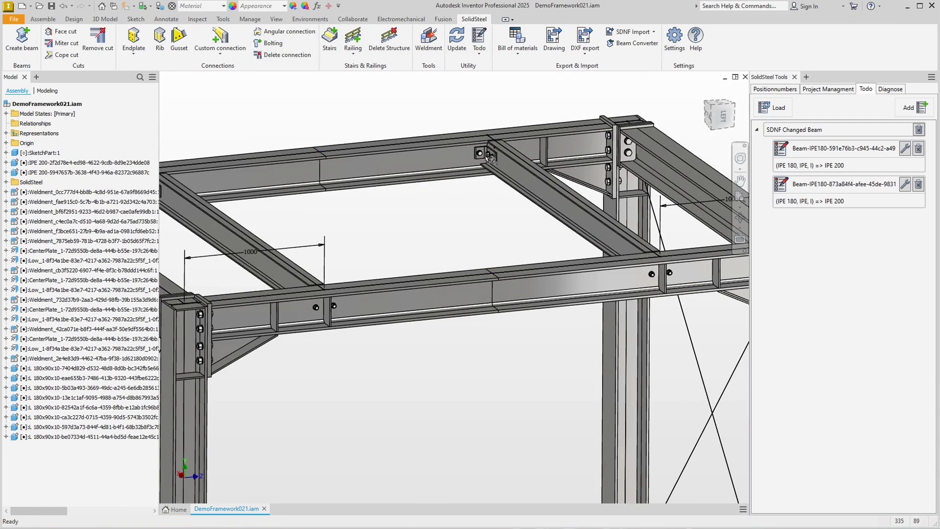
{"action": "left_click", "coordinate": [481, 125]}
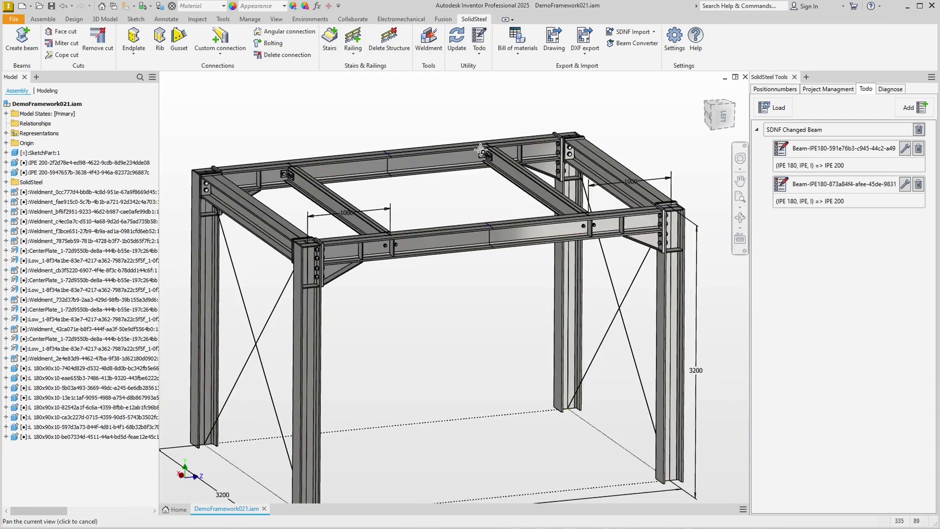
{"action": "middle_click_drag", "start_coordinate": [481, 125], "coordinate": [481, 153]}
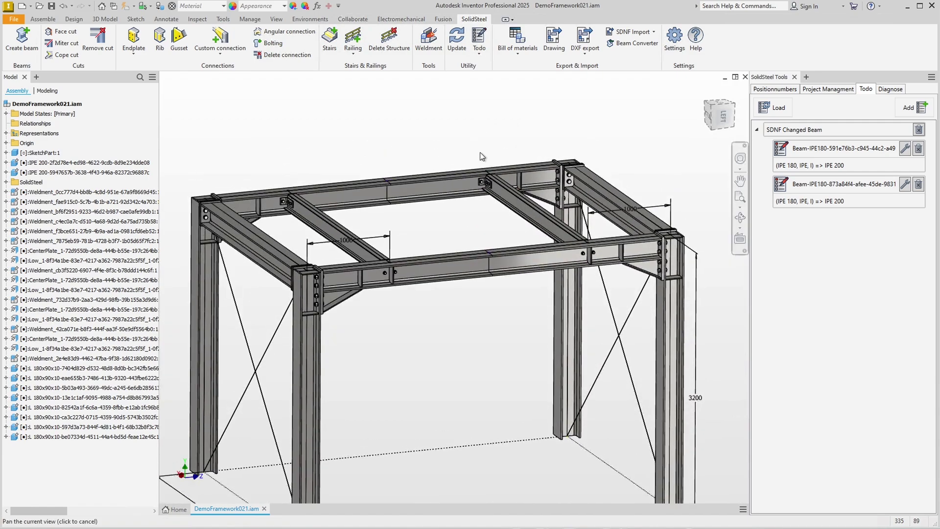
Delete both Beam-IPE180 changed-beam to-do entries
{"action": "right_click", "coordinate": [814, 149]}
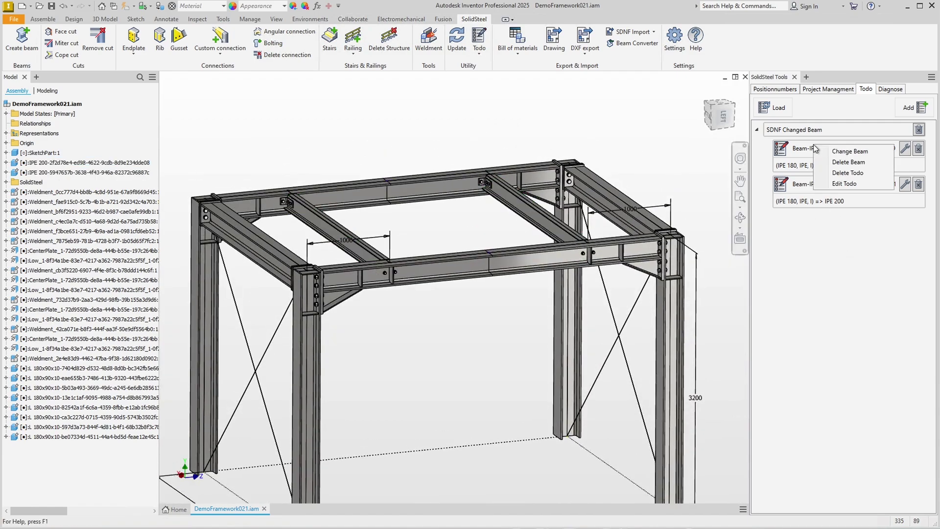
{"action": "left_click", "coordinate": [838, 171]}
{"action": "right_click", "coordinate": [827, 150]}
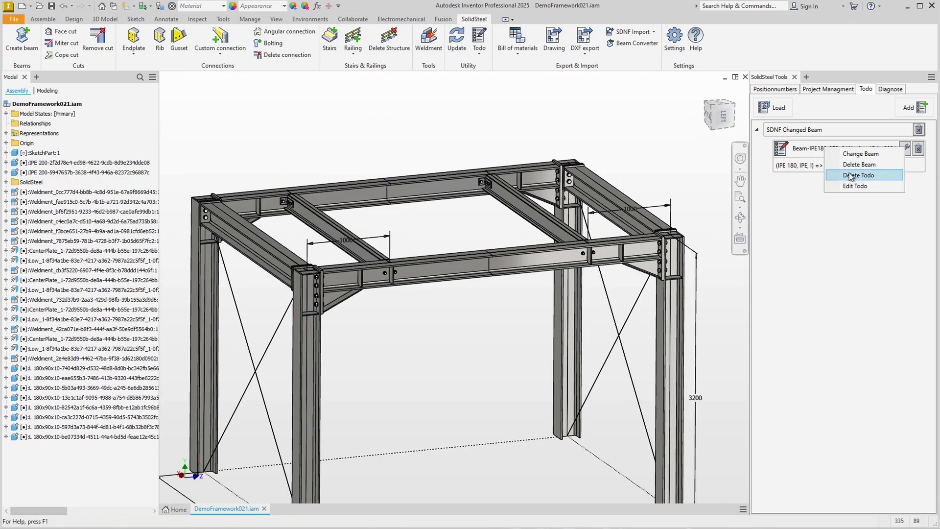
{"action": "left_click", "coordinate": [849, 174]}
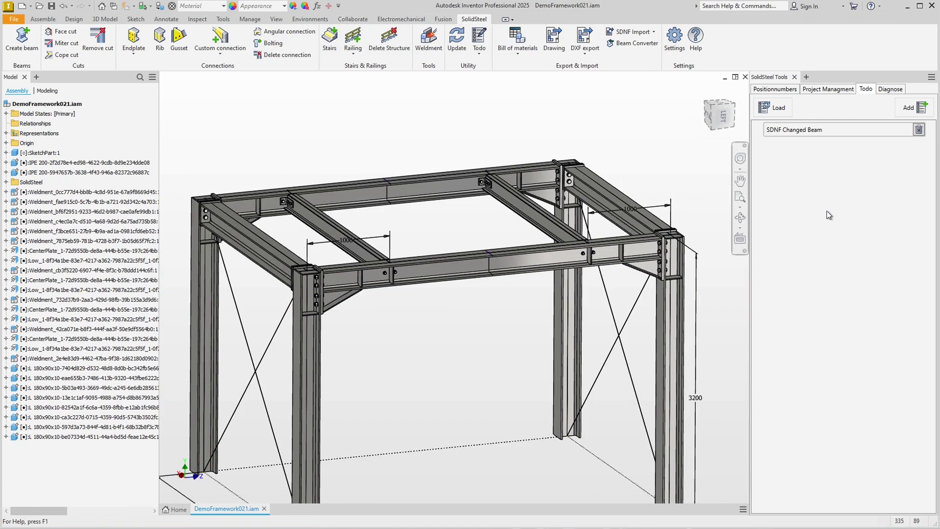
Delete the empty SDNF Changed Beam group and close DemoFramework021 without saving
{"action": "left_click", "coordinate": [918, 129]}
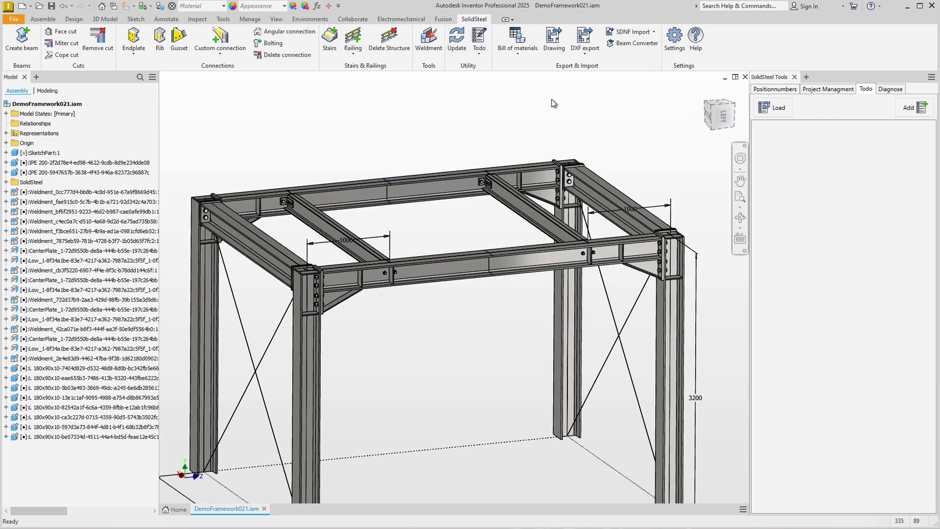
{"action": "left_click", "coordinate": [744, 77]}
{"action": "left_click", "coordinate": [448, 302]}
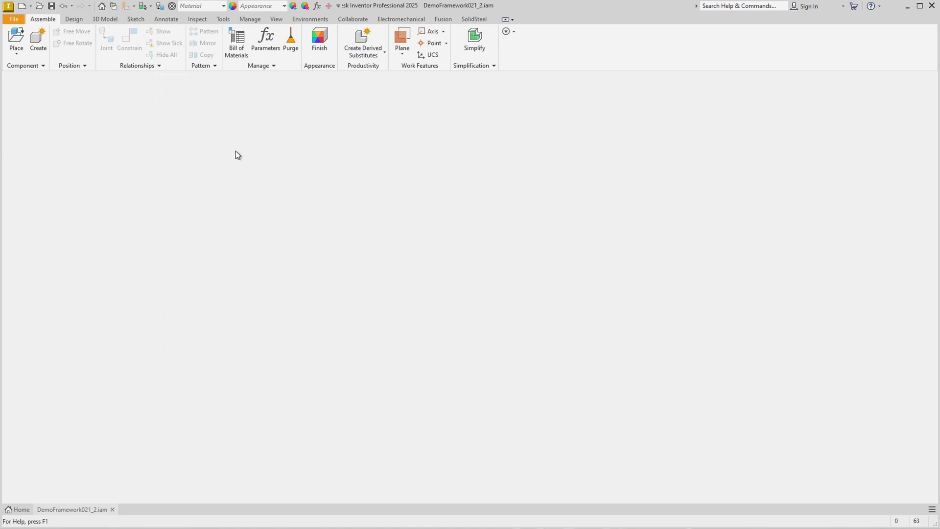
Import the Desktop SDNF file into DemoFramework021_2 with Create new beams ticked
{"action": "left_click", "coordinate": [474, 19]}
{"action": "left_click", "coordinate": [653, 31]}
{"action": "left_click", "coordinate": [623, 50]}
{"action": "left_click", "coordinate": [237, 110]}
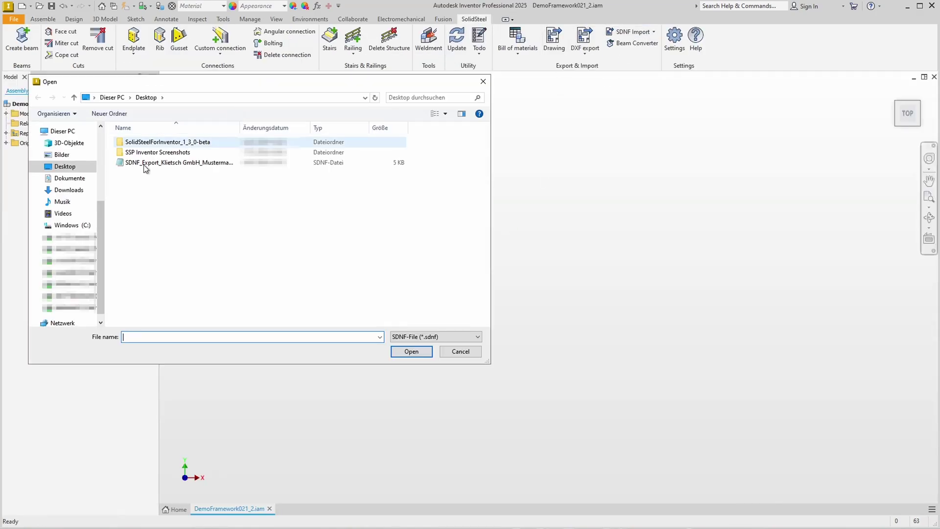
{"action": "left_click", "coordinate": [125, 164]}
{"action": "left_click", "coordinate": [411, 351]}
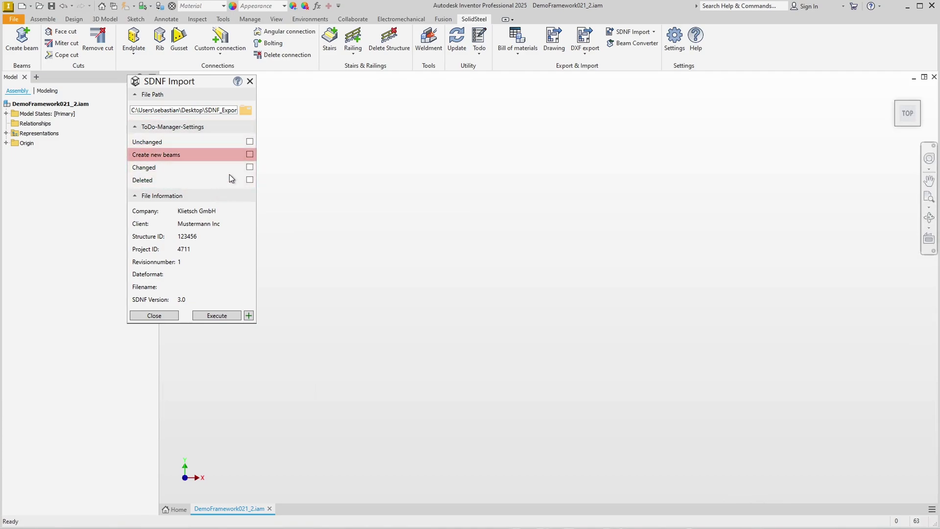
{"action": "left_click", "coordinate": [250, 155]}
{"action": "left_click", "coordinate": [209, 318]}
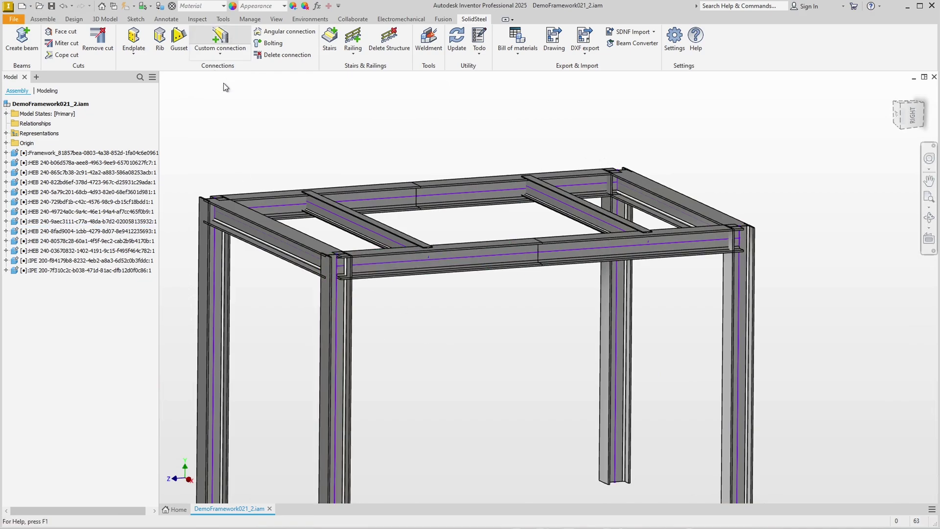
Add a DemoFrameCorner connection between the right front beam and column, with AI applying it to all matching corners
{"action": "left_click", "coordinate": [220, 39]}
{"action": "left_click", "coordinate": [700, 244]}
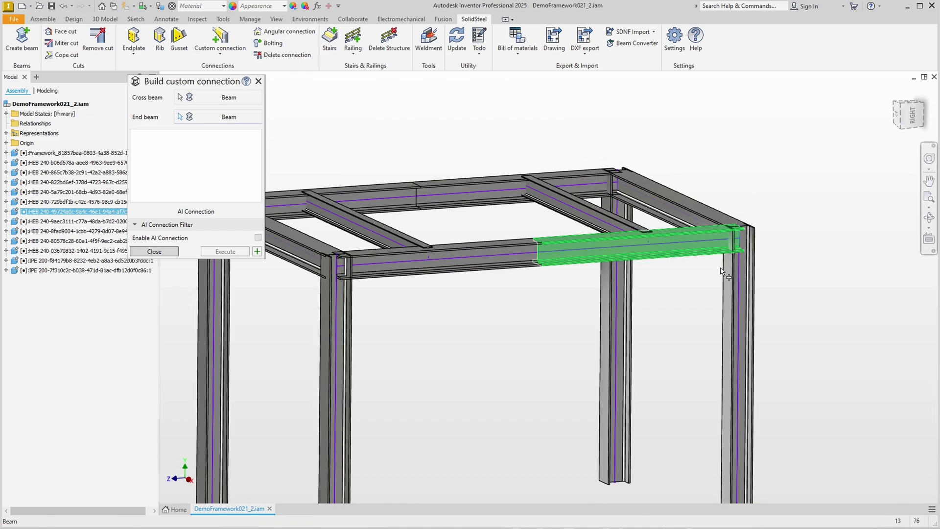
{"action": "left_click", "coordinate": [720, 271]}
{"action": "left_click", "coordinate": [154, 135]}
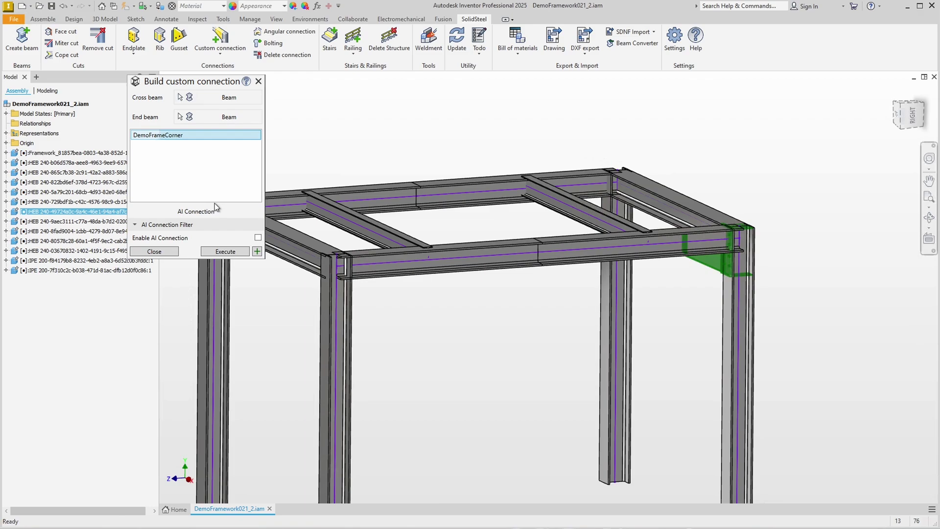
{"action": "left_click", "coordinate": [258, 238]}
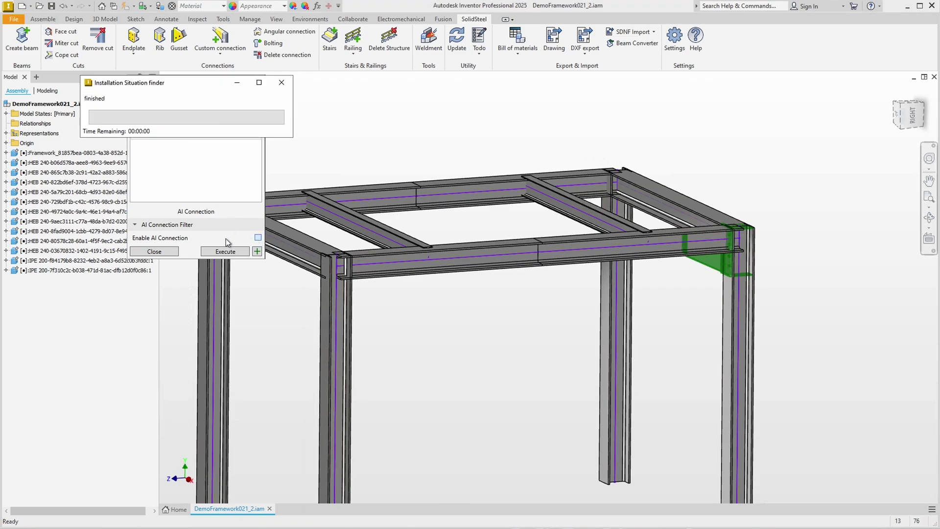
{"action": "left_click", "coordinate": [240, 341]}
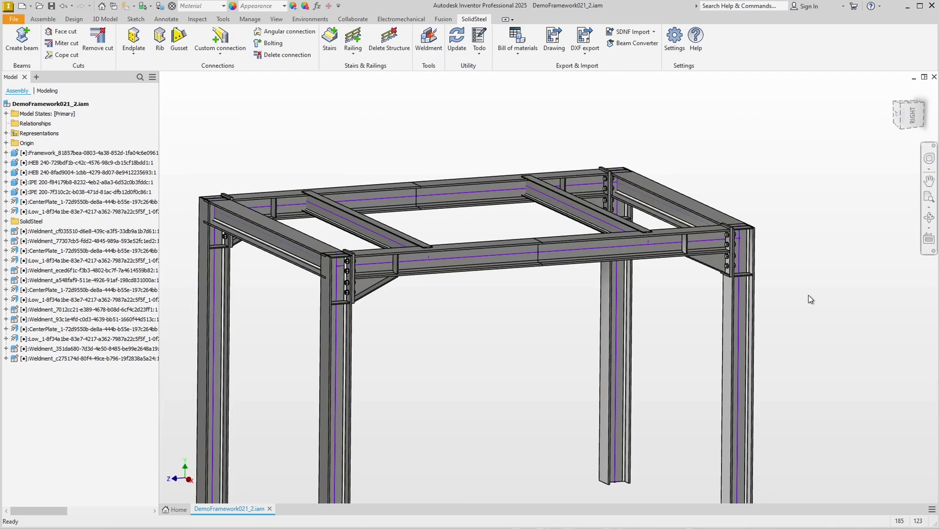
Review the SDNF New Beam entries in the SolidSteel to-do list, then delete the whole group
{"action": "scroll", "coordinate": [807, 295], "scroll_direction": "down", "scroll_amount": 3}
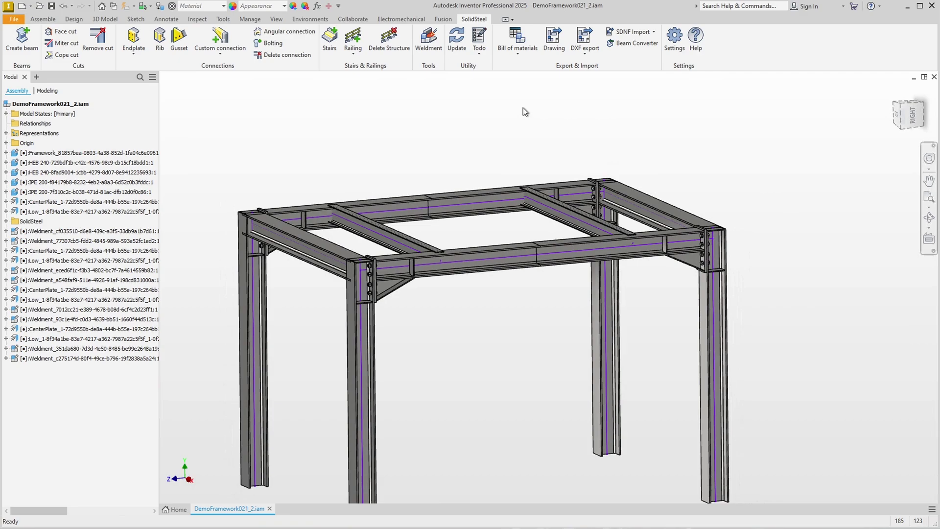
{"action": "left_click", "coordinate": [480, 44]}
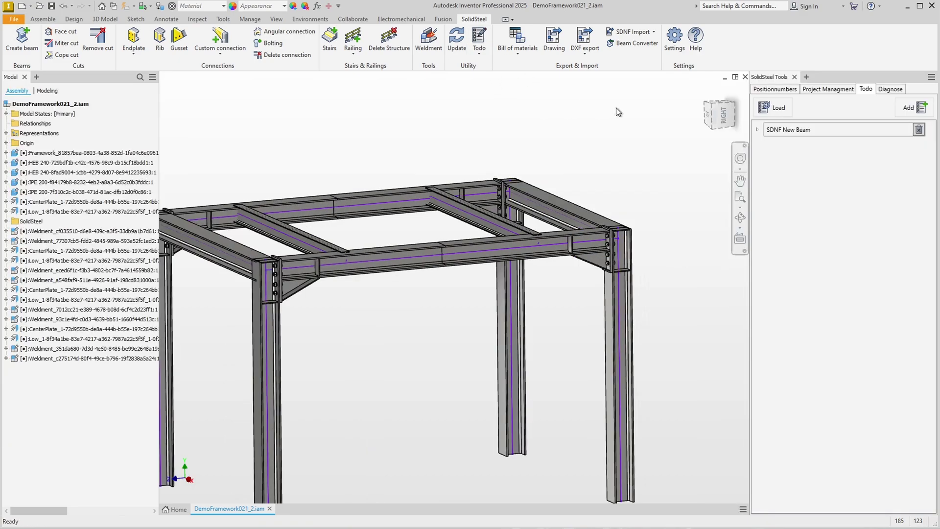
{"action": "left_click", "coordinate": [758, 130]}
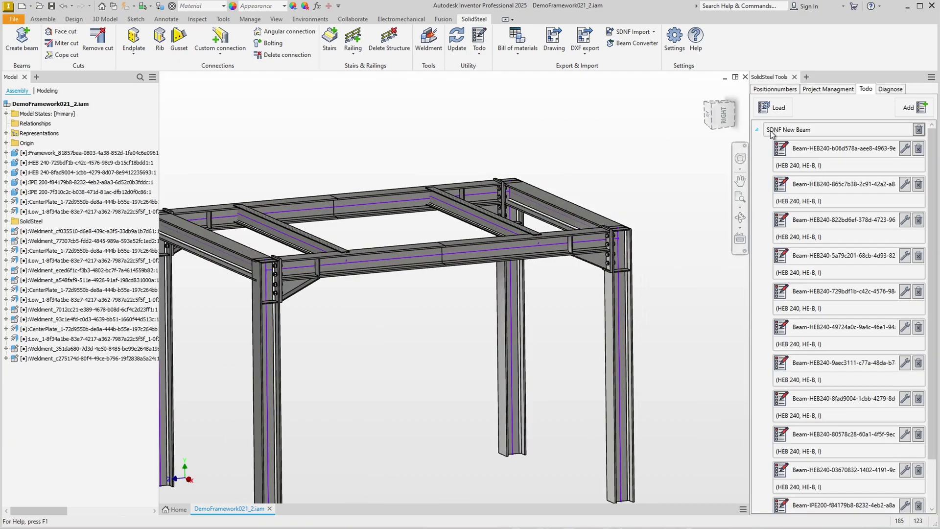
{"action": "scroll", "coordinate": [822, 264], "scroll_direction": "down", "scroll_amount": 1}
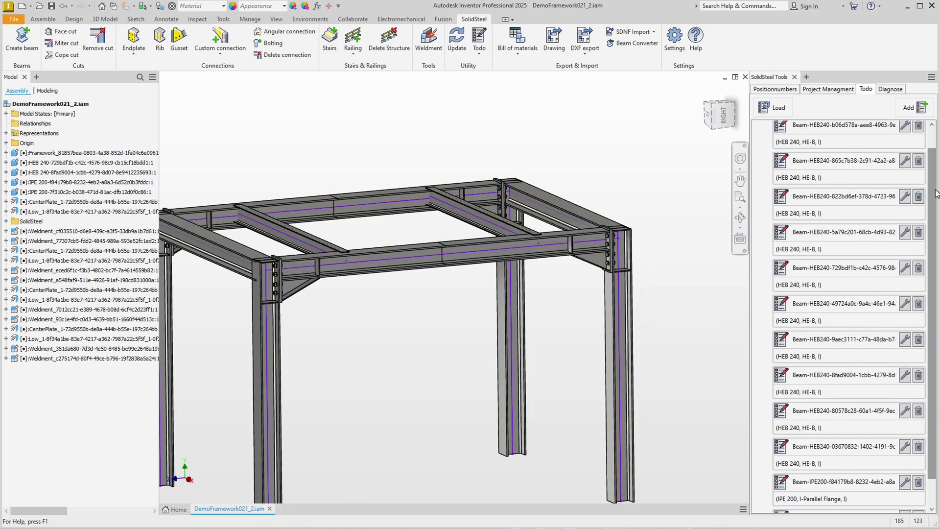
{"action": "scroll", "coordinate": [933, 196], "scroll_direction": "up", "scroll_amount": 1}
{"action": "left_click", "coordinate": [921, 136]}
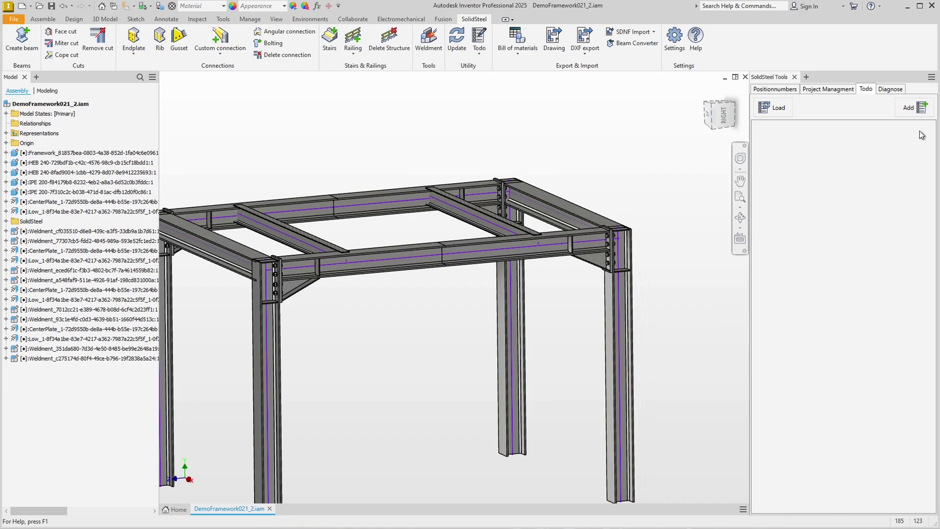